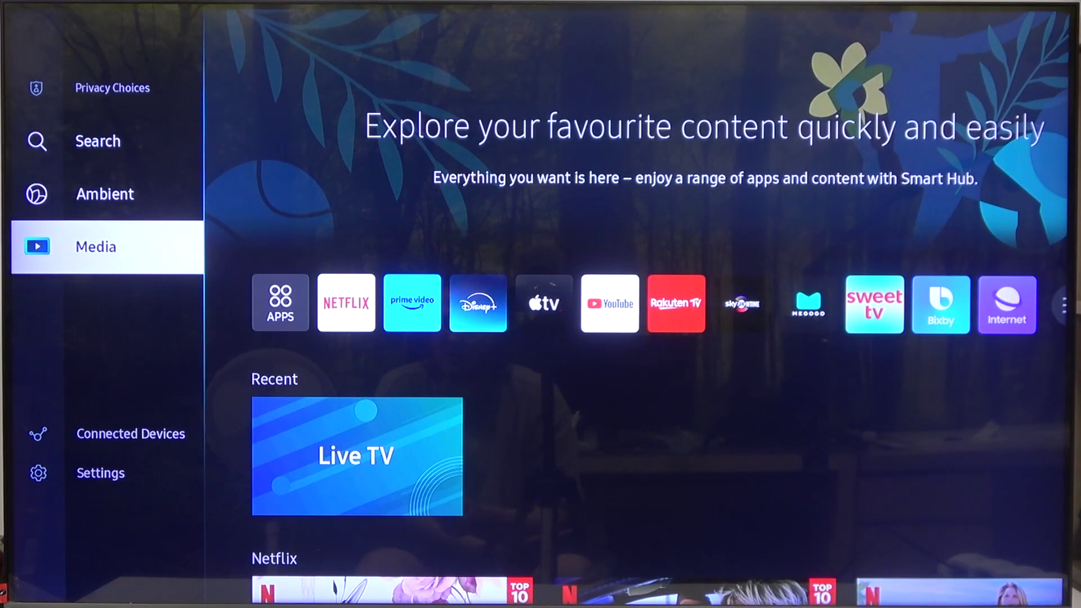
Step: Open All Settings from the Smart Hub home and move down to General & Privacy
key("Down")
key("Down")
key("Right")
key("Return")
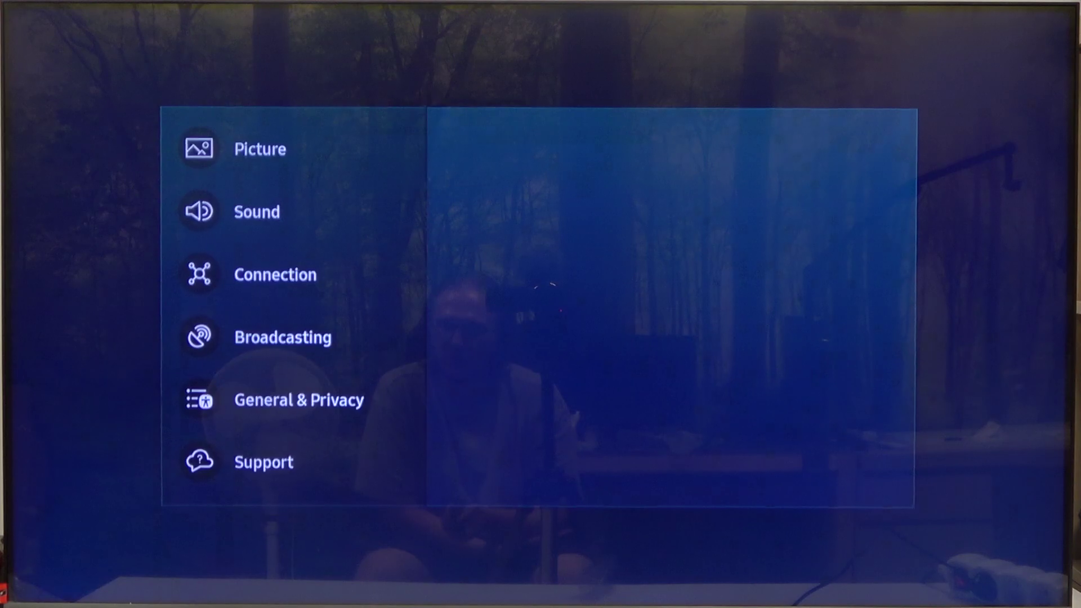
key("Down")
key("Down")
key("Down")
key("Down")
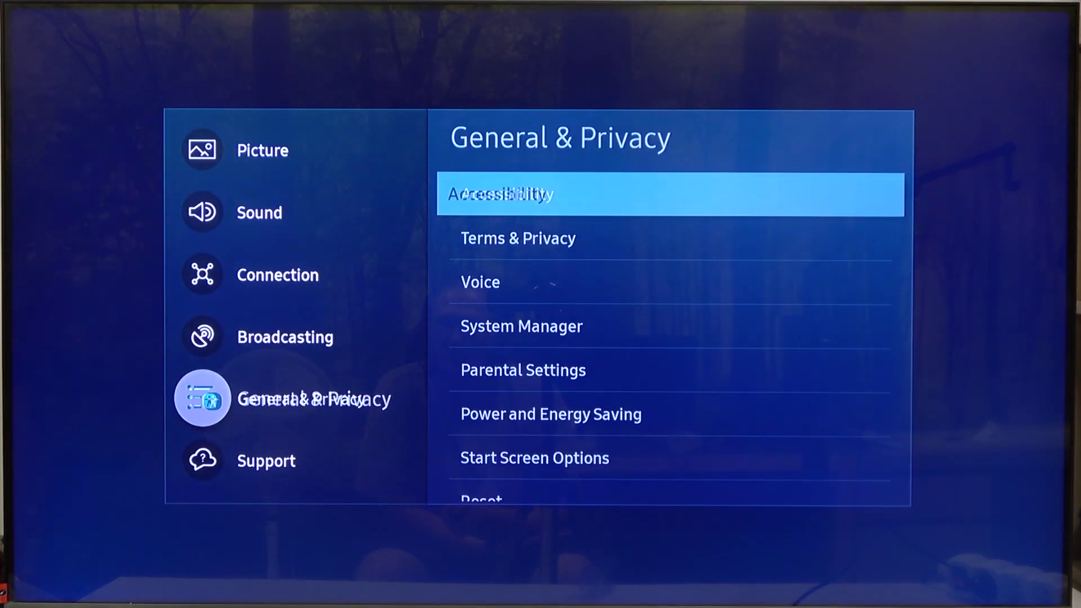